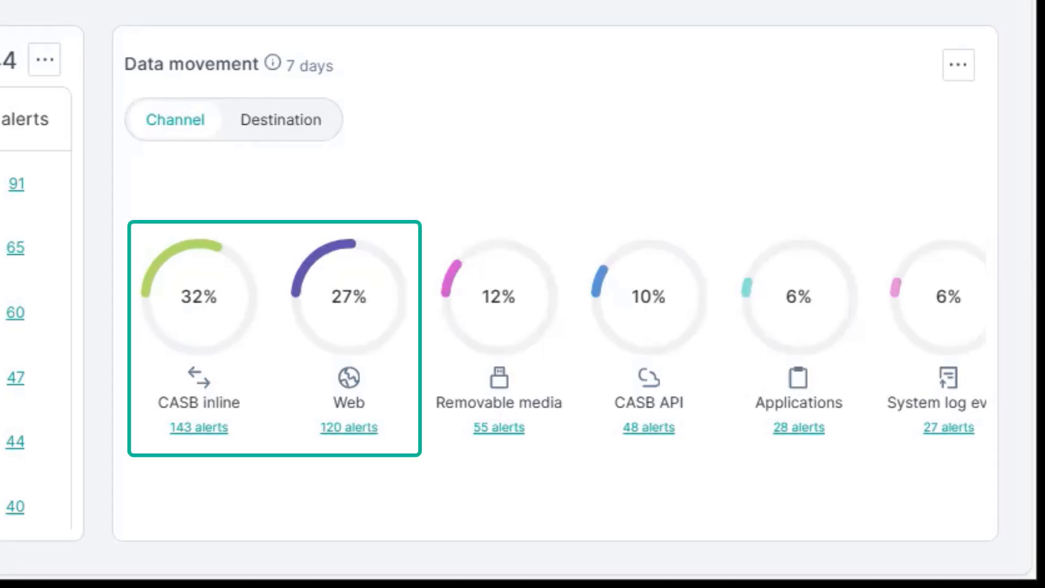
# Step: Break the dashboard's data movement down by destination, led by Cloud application with 143 alerts
pyautogui.click(294, 133)
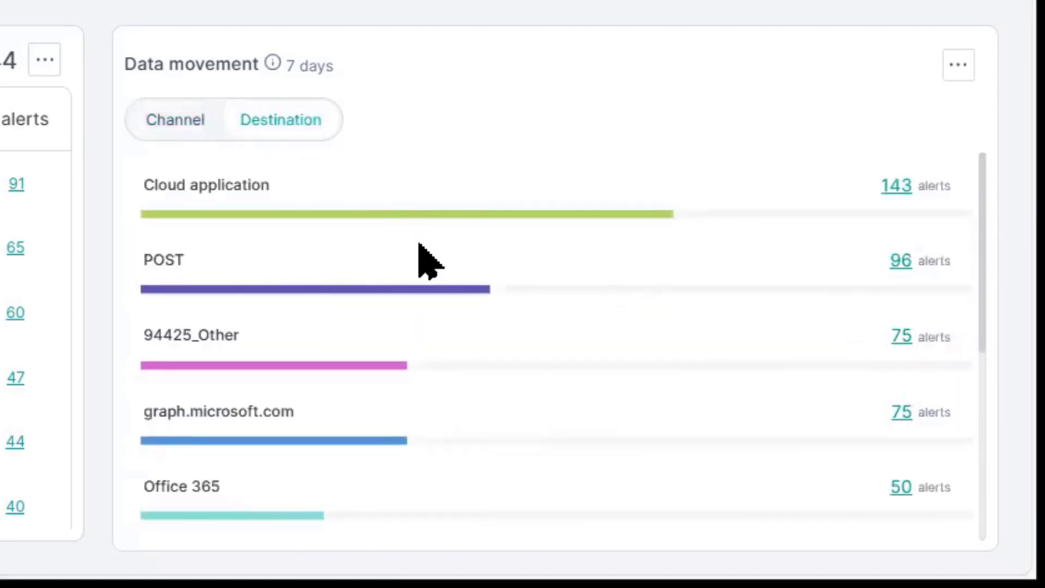
pyautogui.scroll(-1, 419, 245)
pyautogui.scroll(-1, 419, 245)
pyautogui.scroll(2, 419, 244)
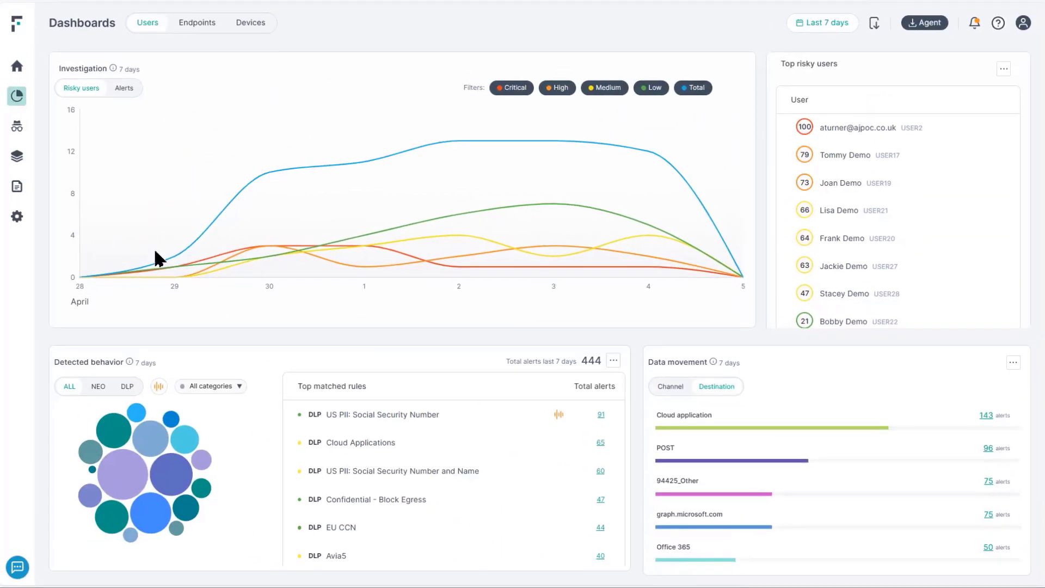
pyautogui.click(17, 186)
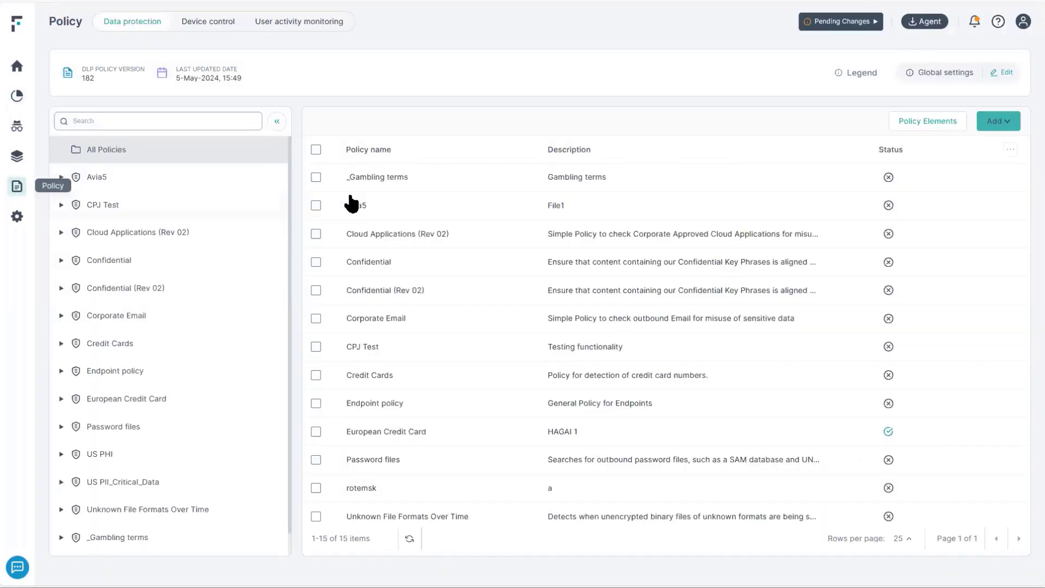
pyautogui.click(932, 120)
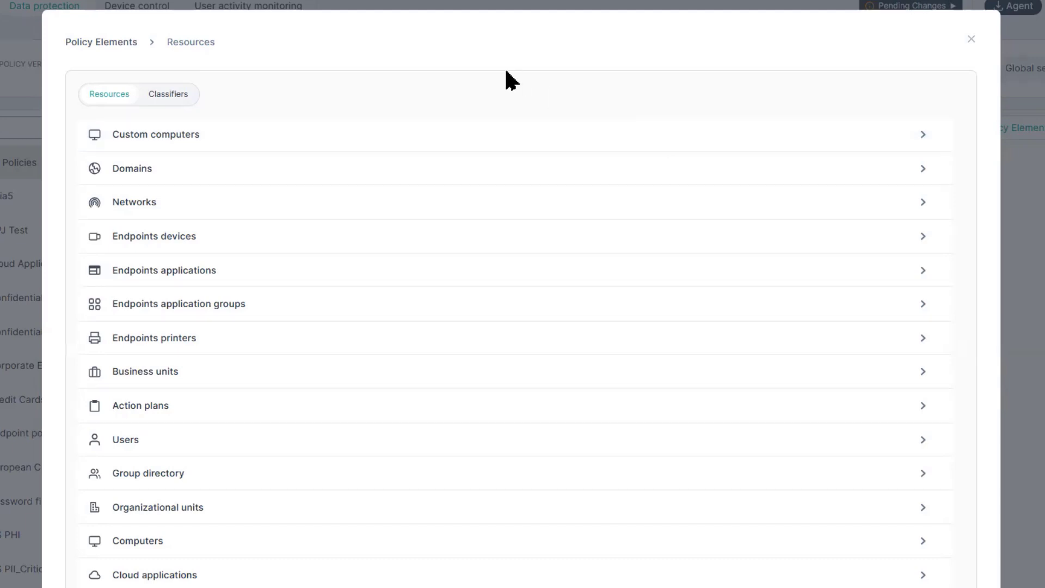
pyautogui.click(169, 94)
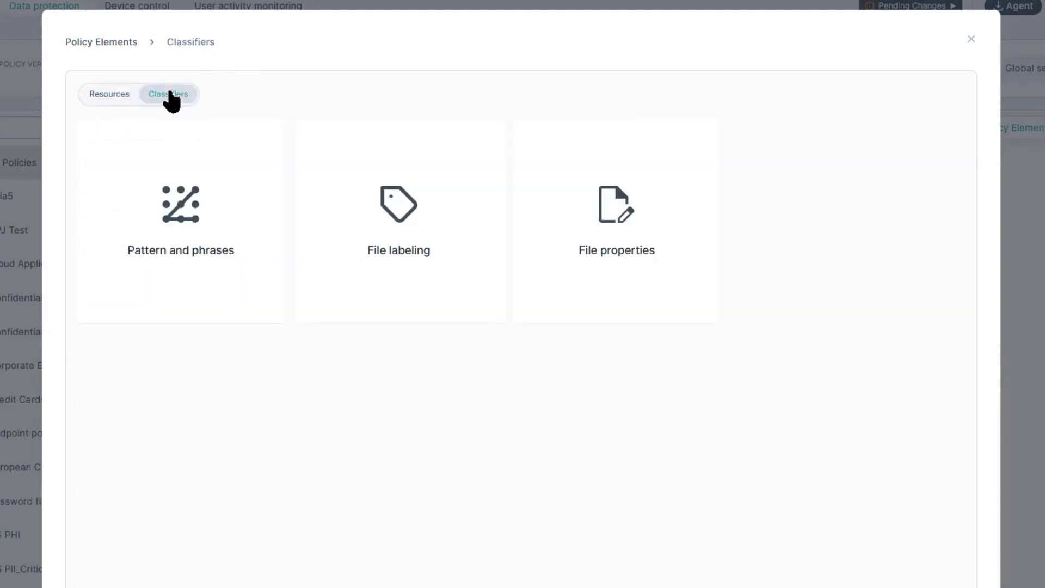
pyautogui.click(187, 218)
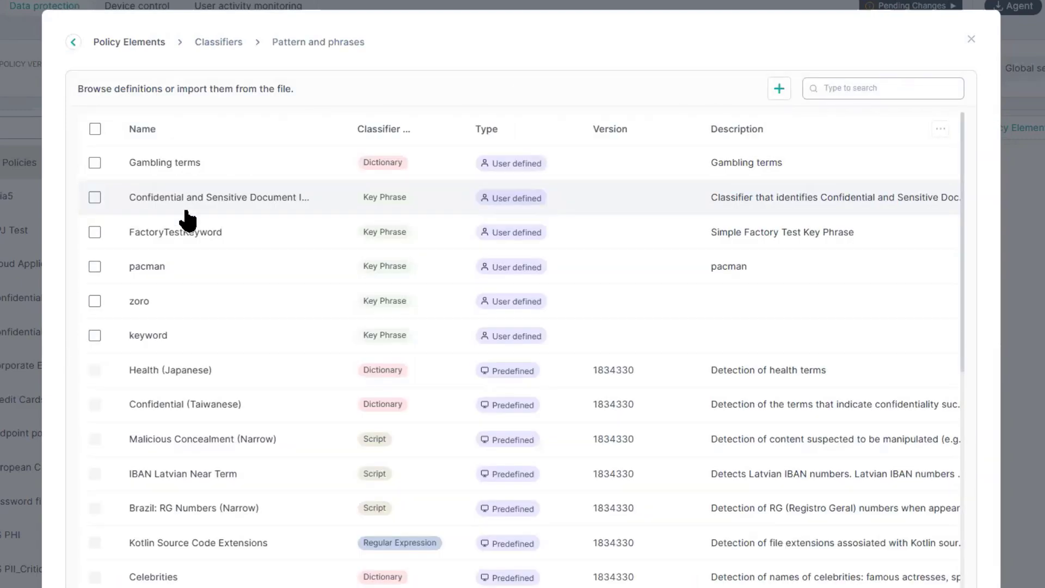
pyautogui.click(216, 43)
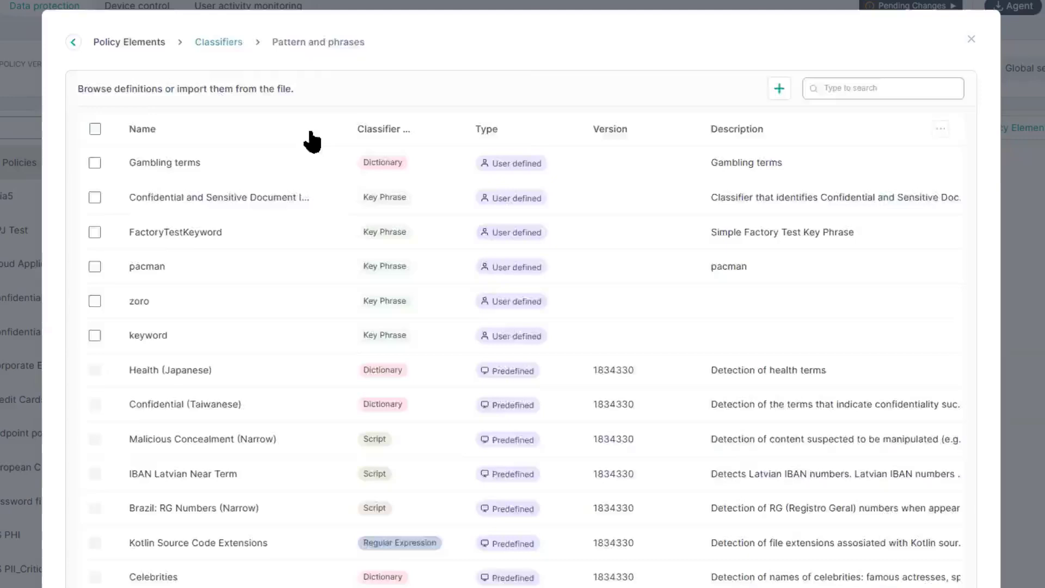
pyautogui.click(404, 199)
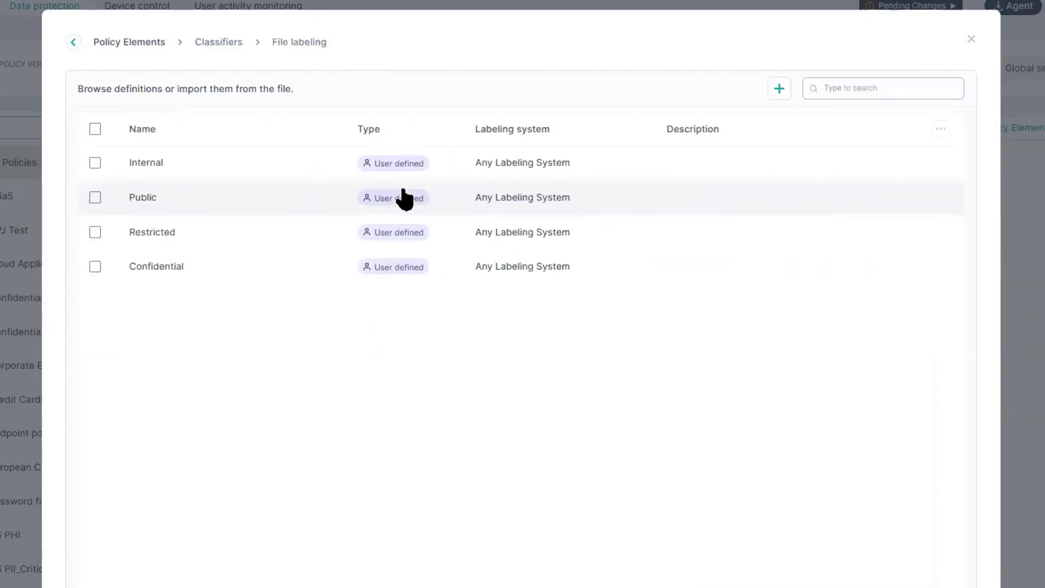
pyautogui.click(221, 40)
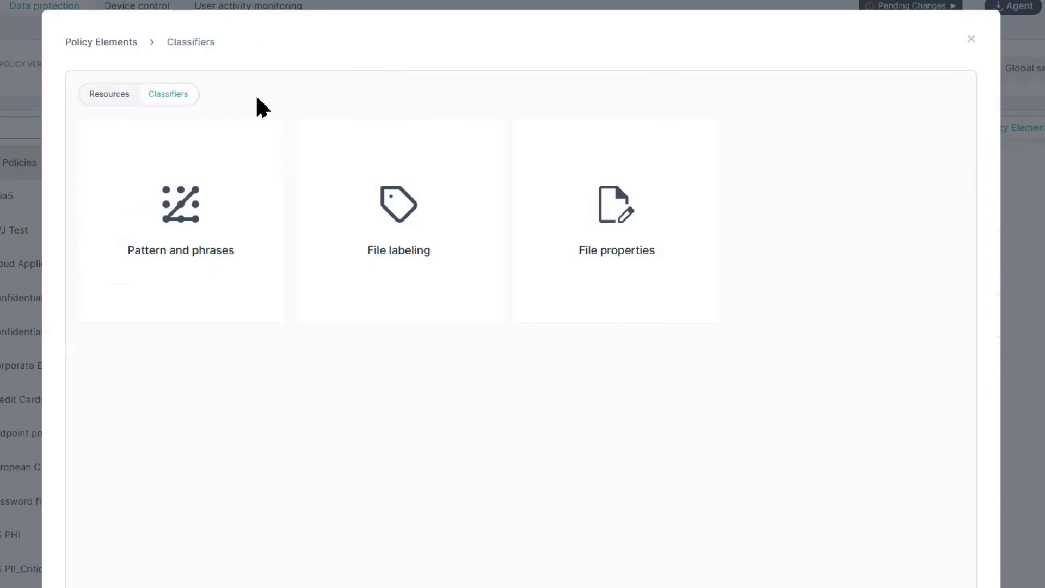
pyautogui.click(622, 205)
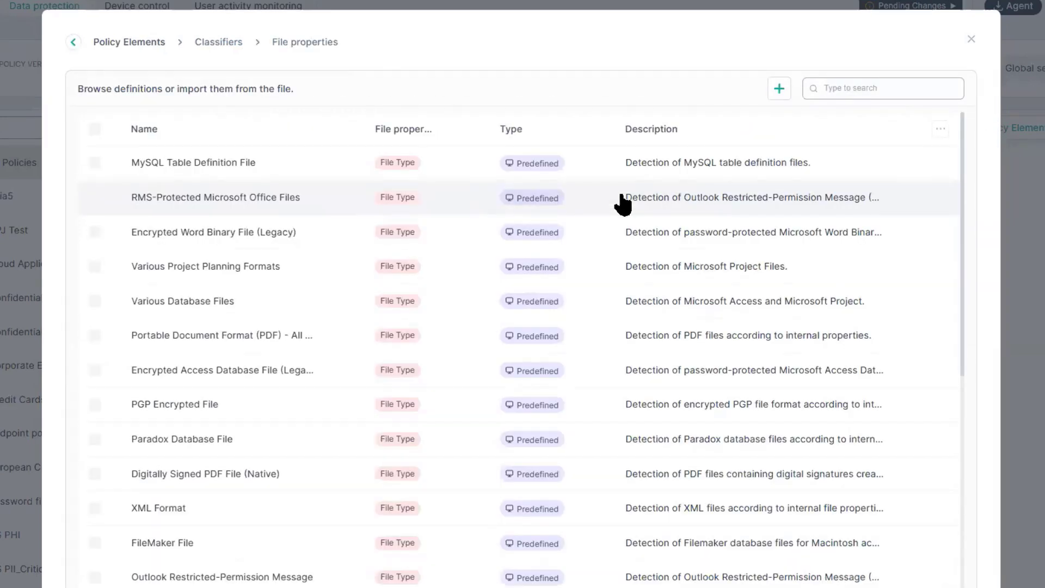
pyautogui.click(970, 38)
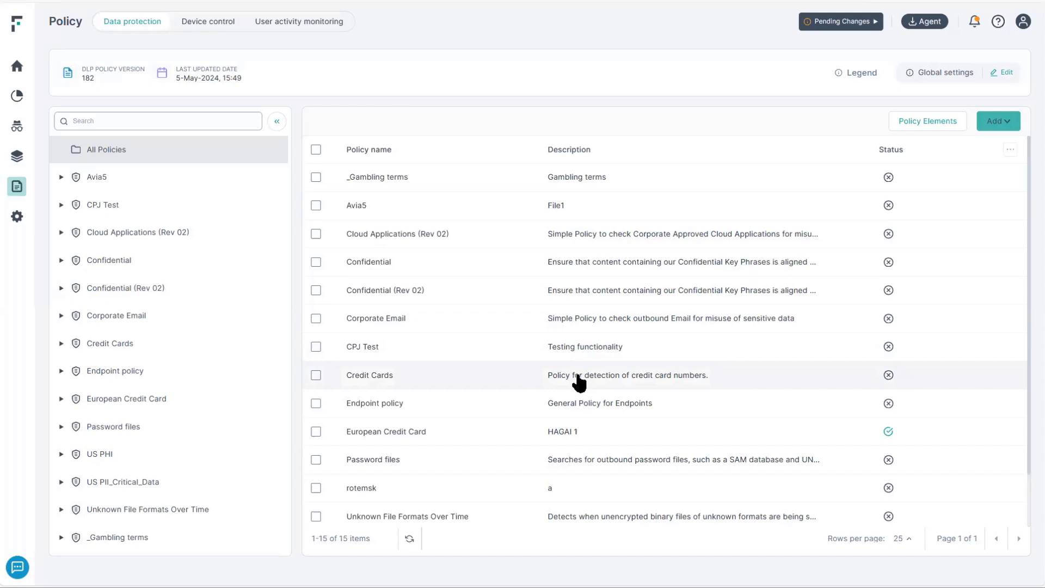
# Step: Add the 1st Magnetic Track classifier to the Credit Card Number (Default) rule's condition
pyautogui.click(578, 381)
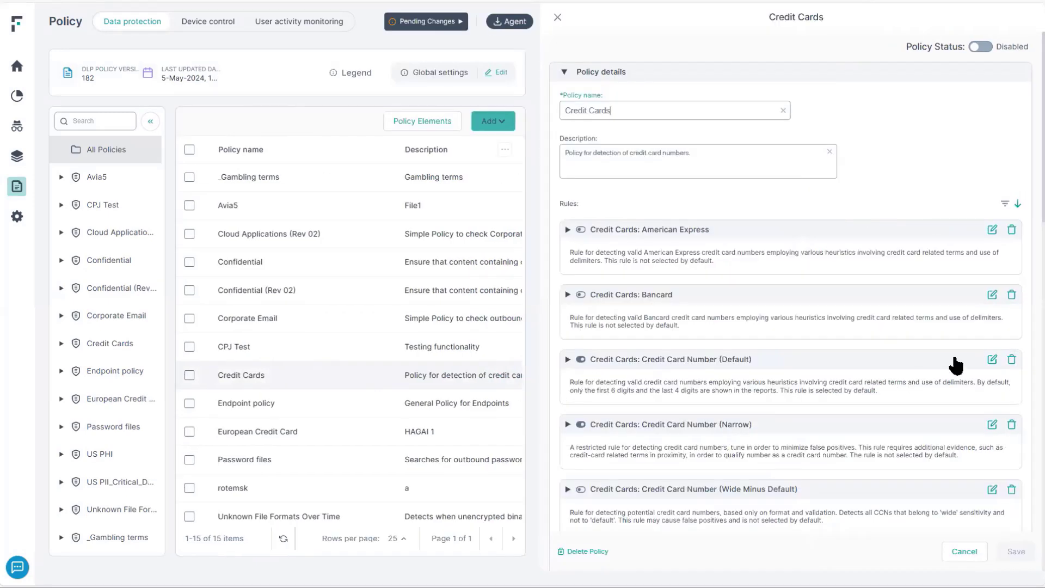
pyautogui.click(992, 360)
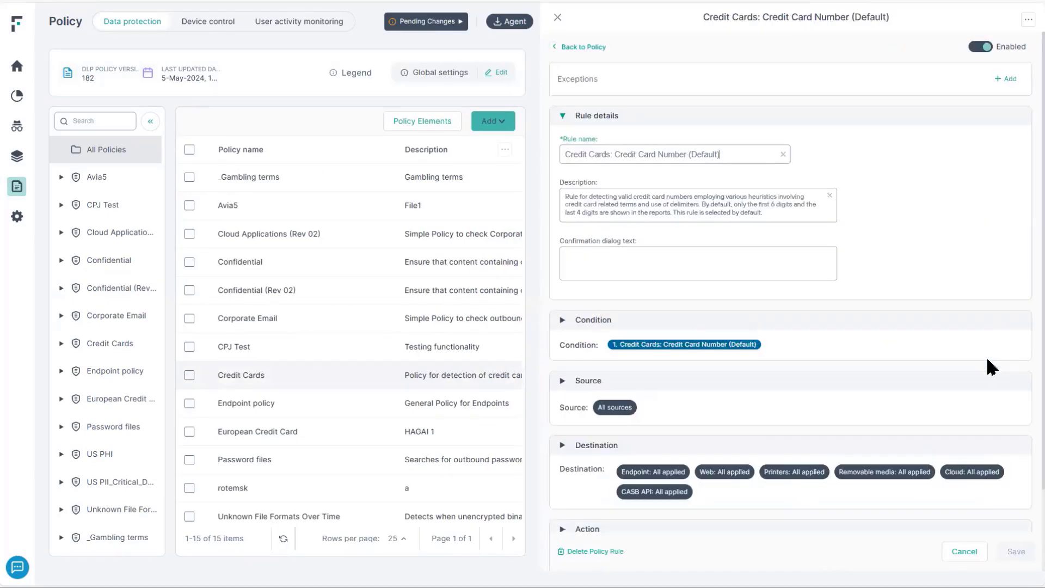
pyautogui.scroll(-2, 662, 328)
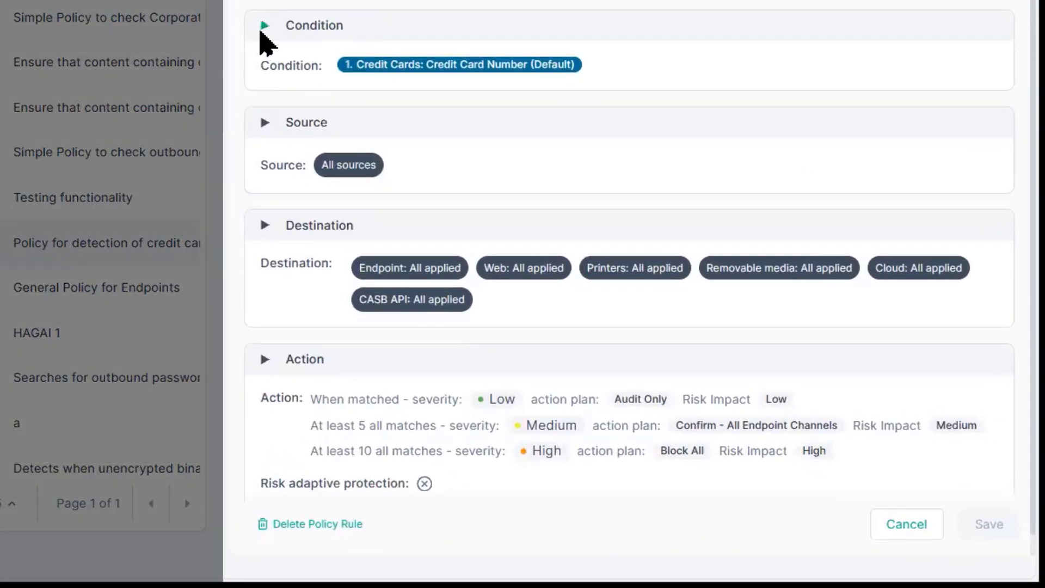
pyautogui.click(263, 29)
pyautogui.scroll(-3, 317, 77)
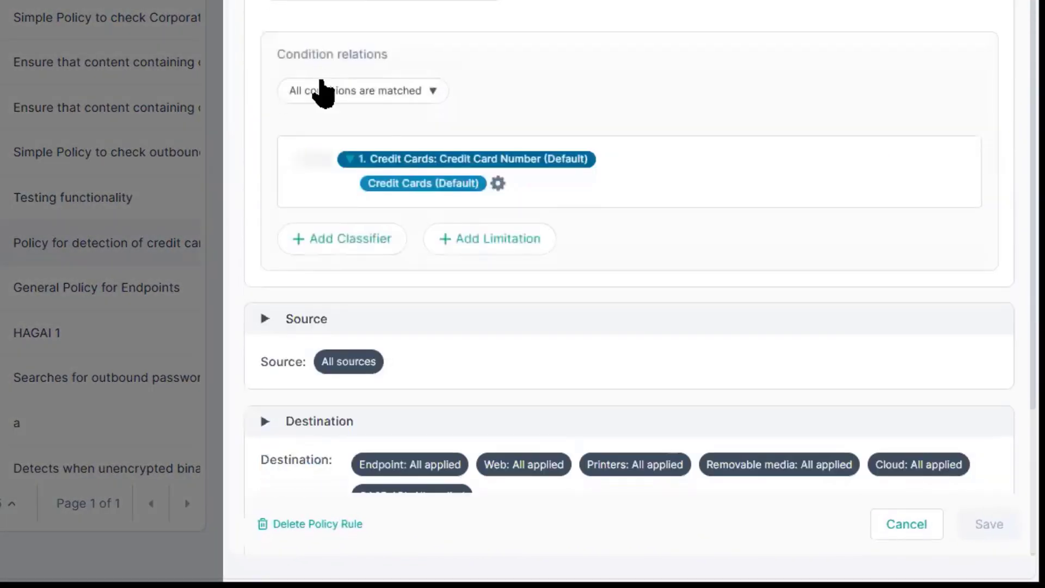
pyautogui.click(368, 242)
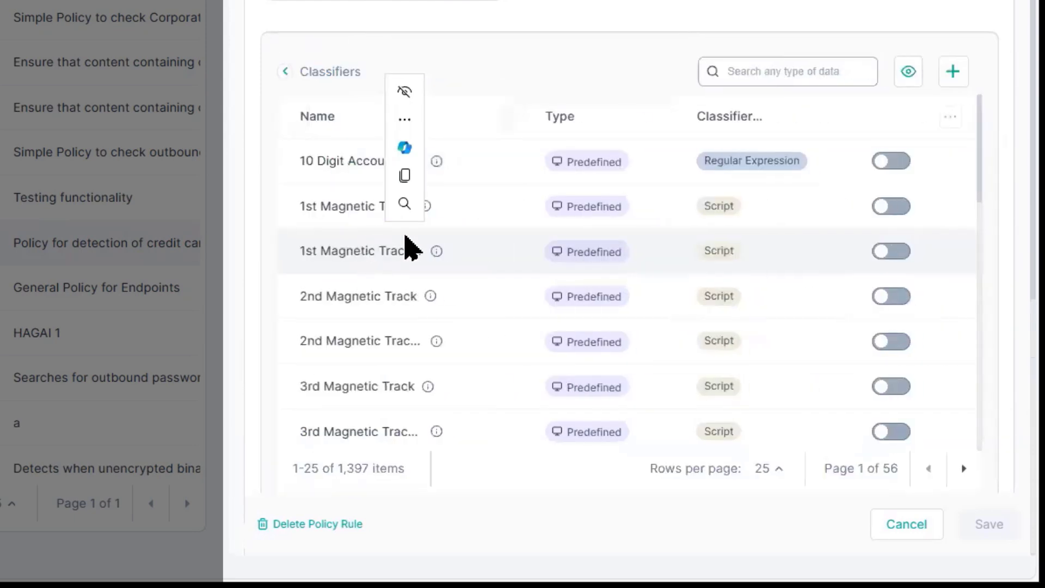
pyautogui.click(888, 207)
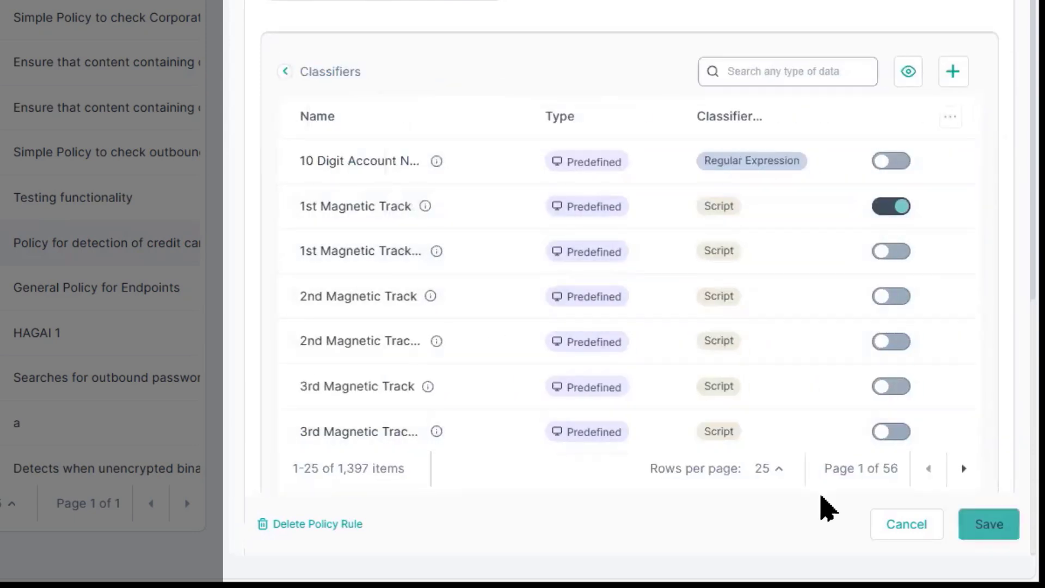
# Step: Review the condition's limitations and the Credit Cards (Default) classifier threshold settings
pyautogui.click(283, 72)
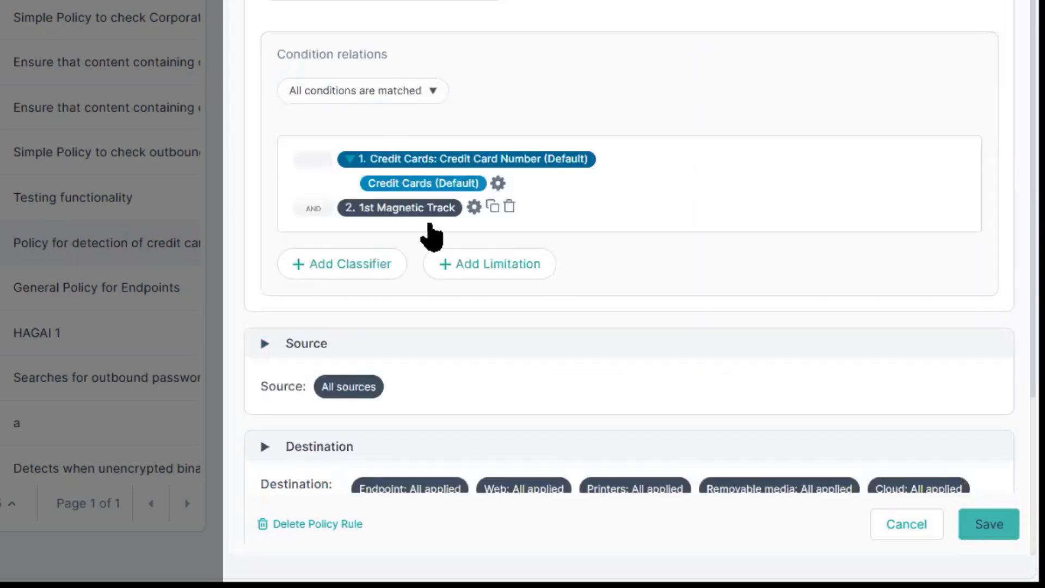
pyautogui.click(479, 265)
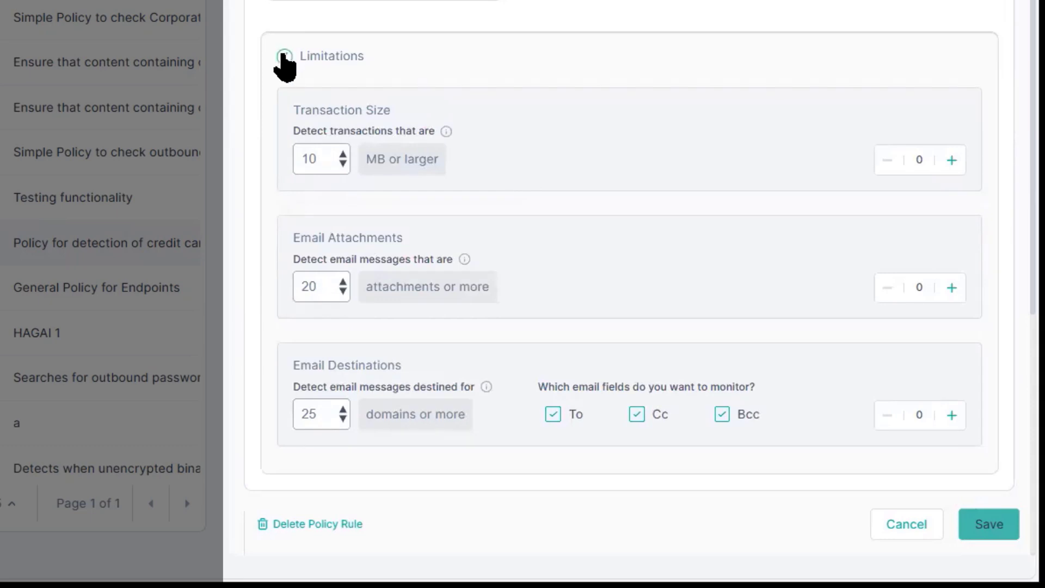
pyautogui.click(284, 57)
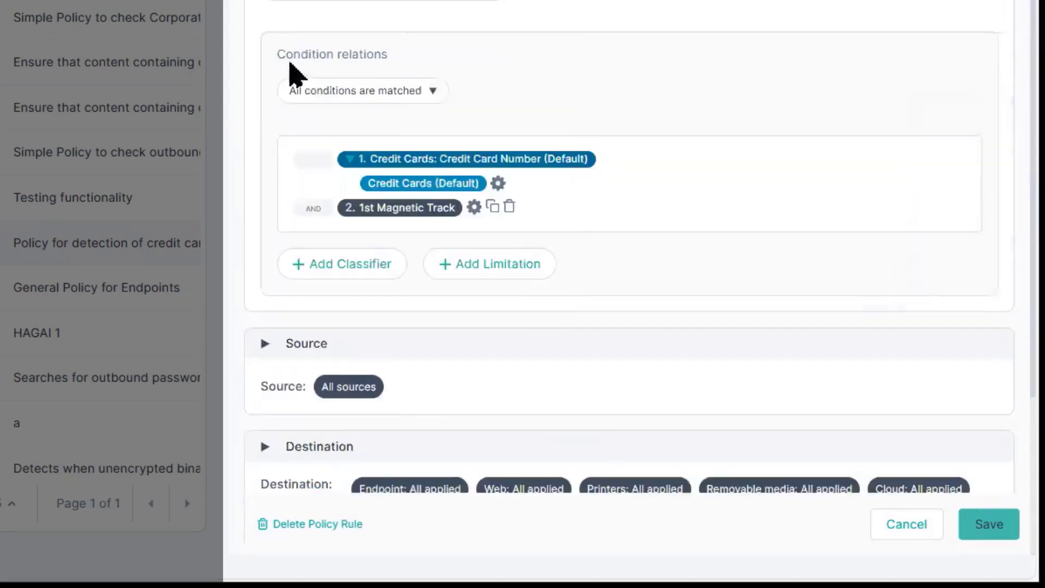
pyautogui.click(497, 185)
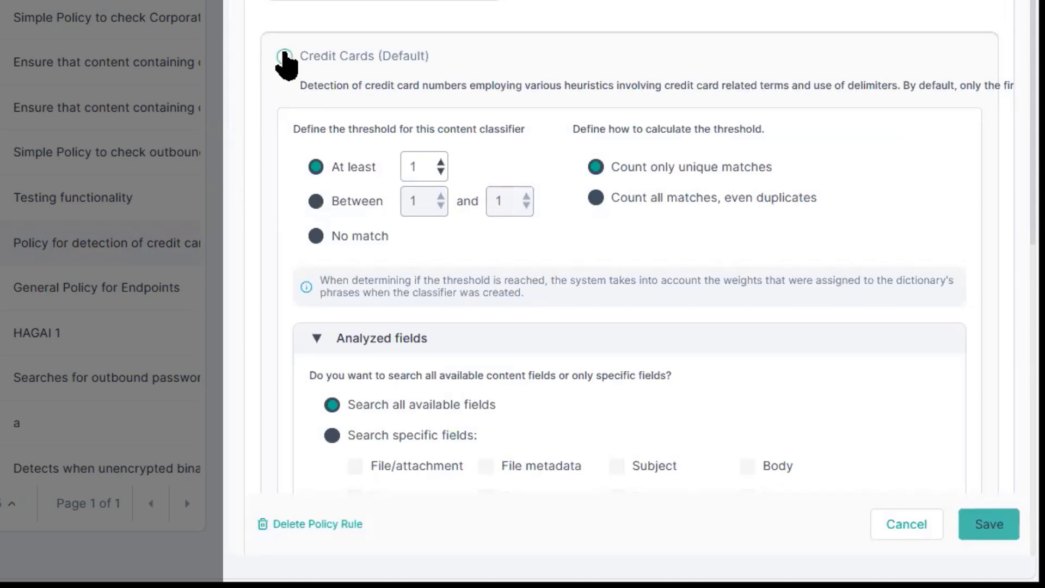
pyautogui.click(284, 57)
# Step: Limit the rule's Source to specific sources, keeping the Users source type
pyautogui.scroll(-4, 282, 51)
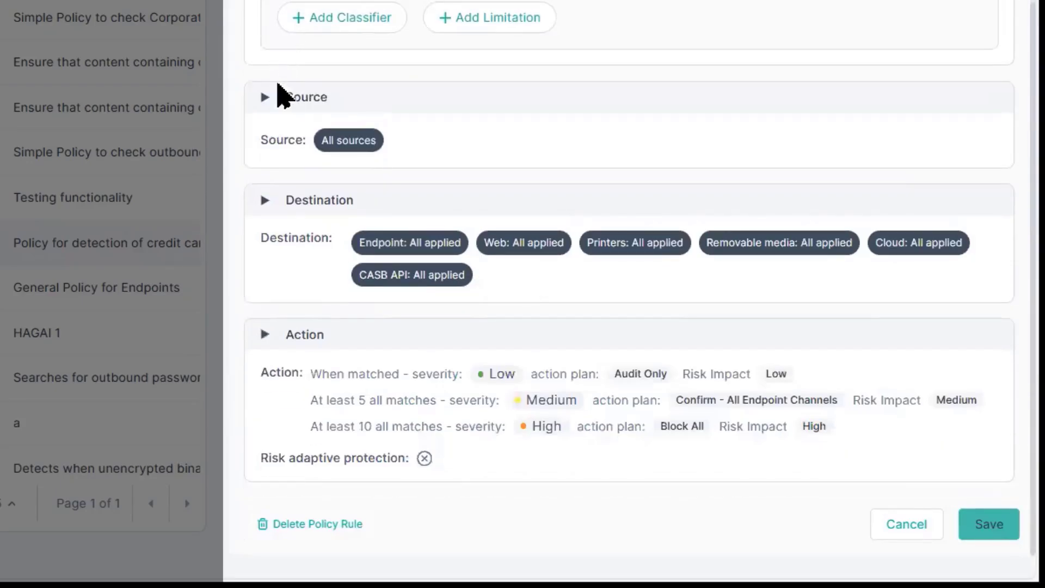
pyautogui.click(265, 97)
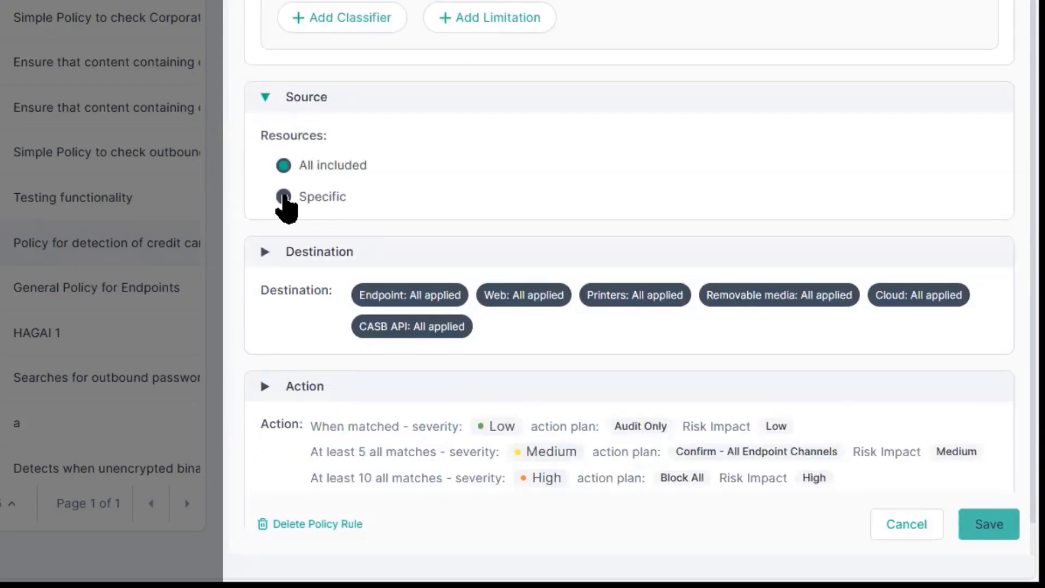
pyautogui.click(283, 197)
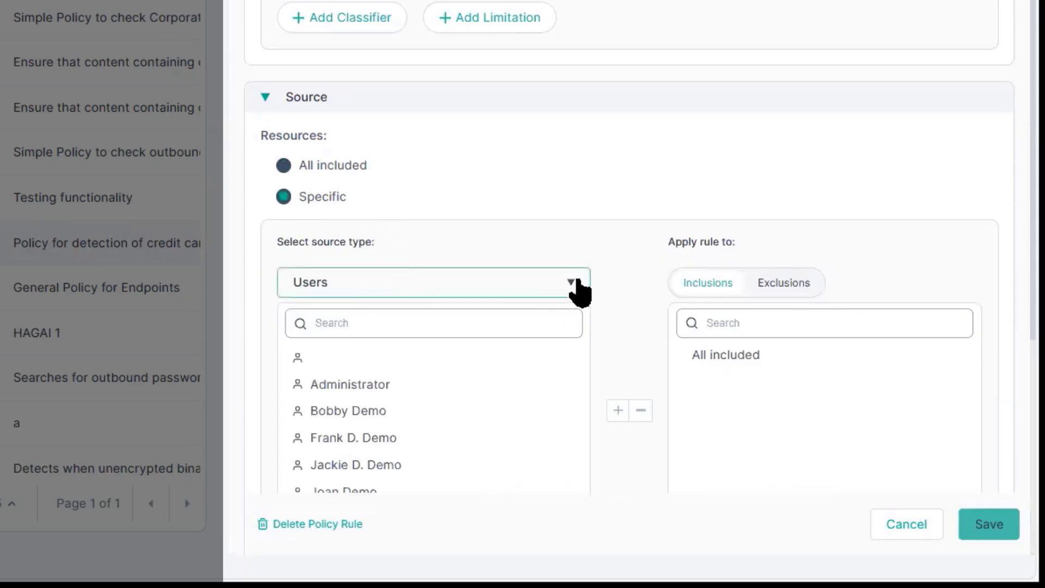
pyautogui.click(578, 288)
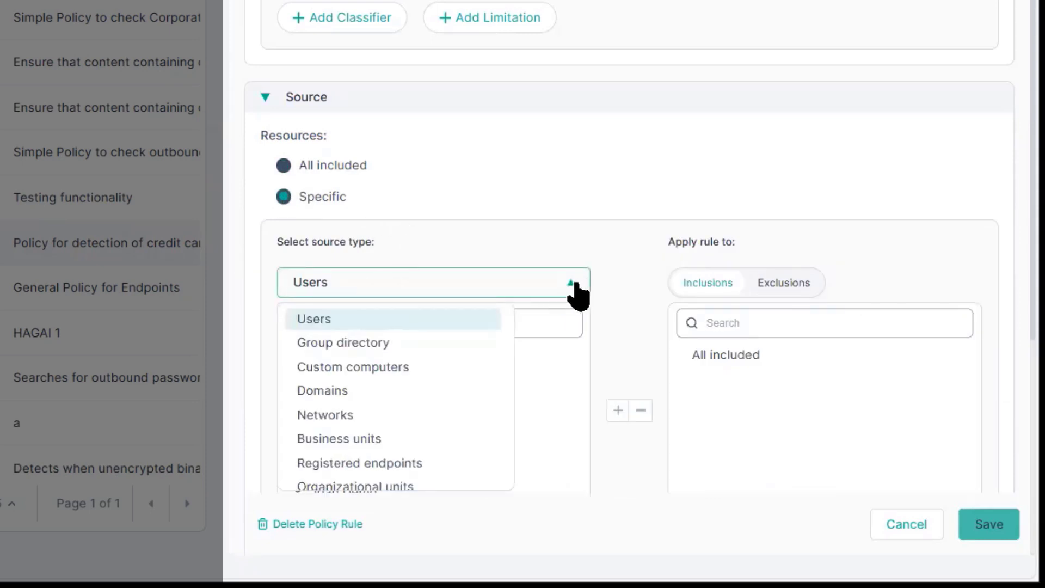
pyautogui.click(578, 294)
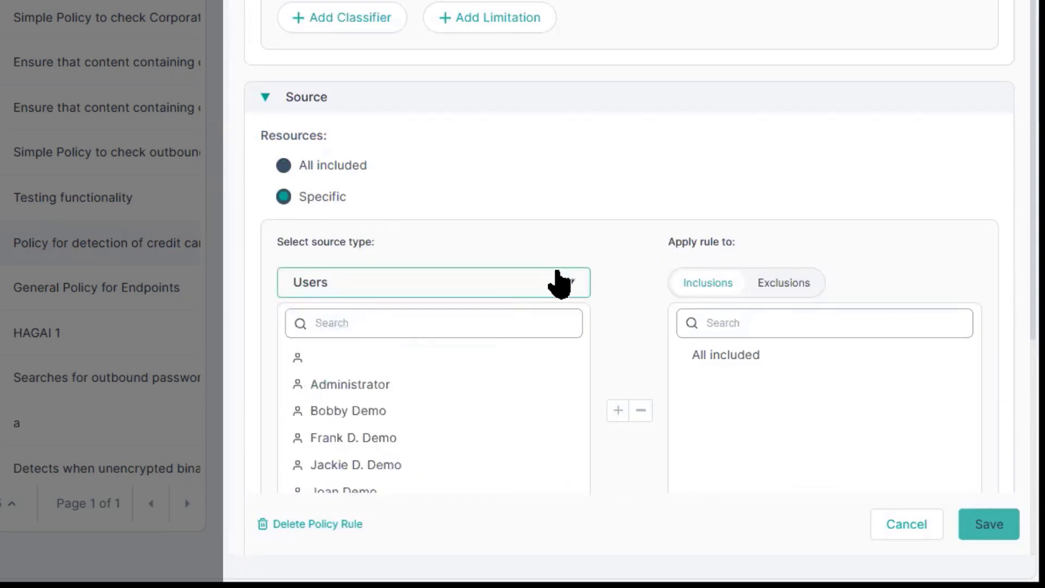
pyautogui.click(265, 97)
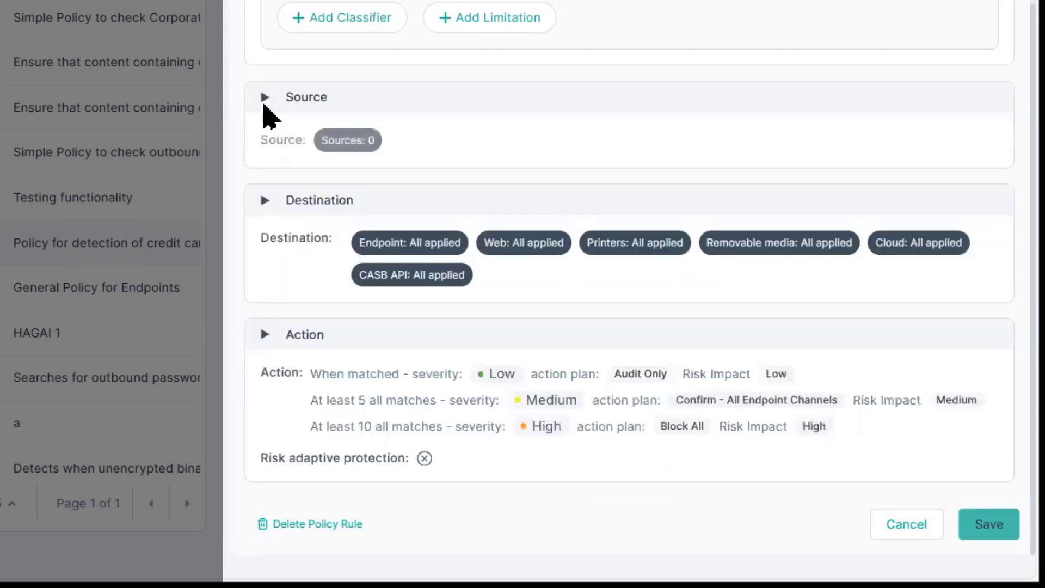
# Step: Review the Email, Web and CASB destinations, with CASB API File creation/modification checked
pyautogui.click(267, 202)
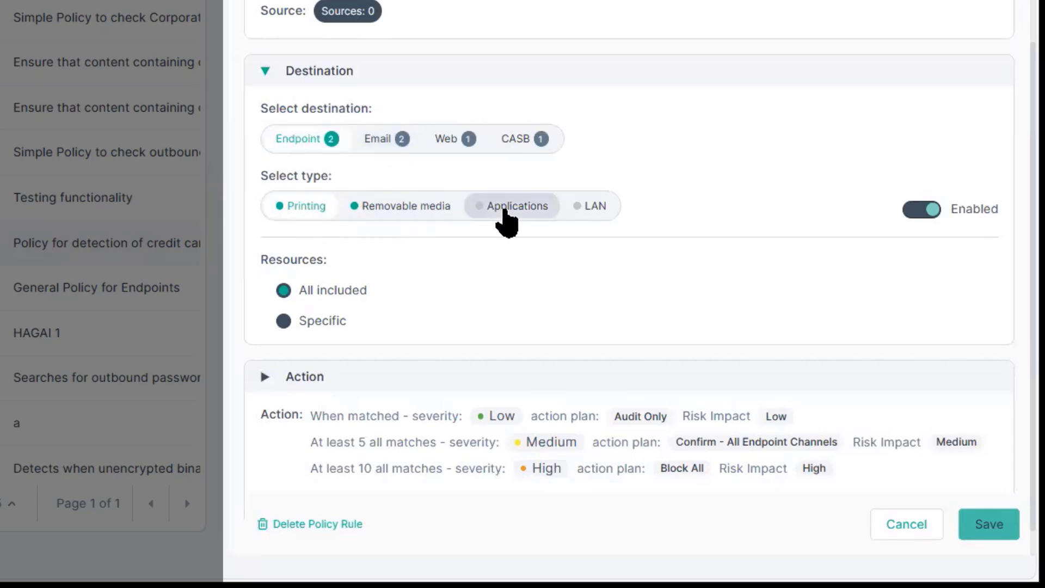
pyautogui.click(382, 143)
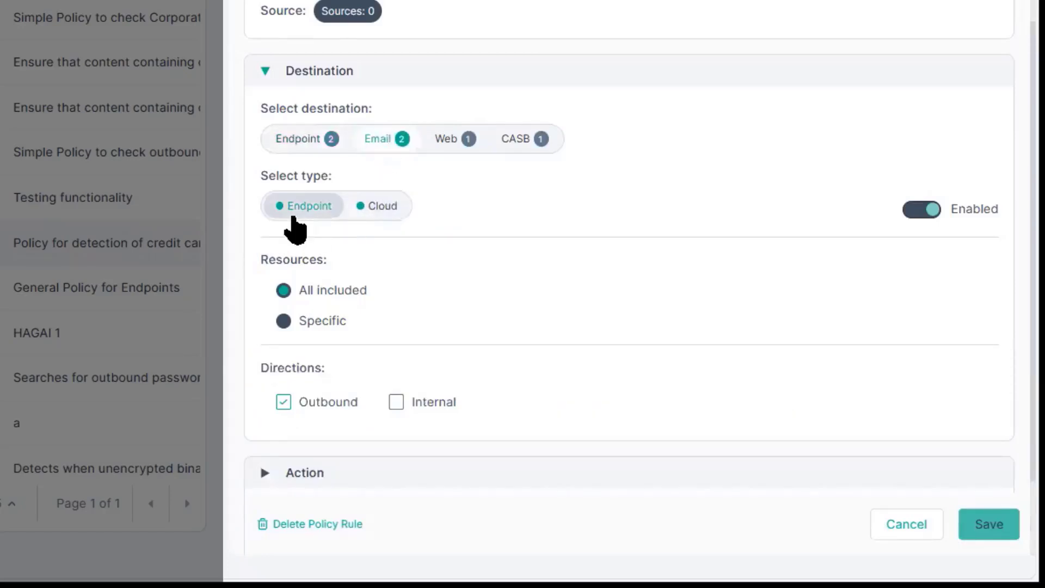
pyautogui.click(446, 147)
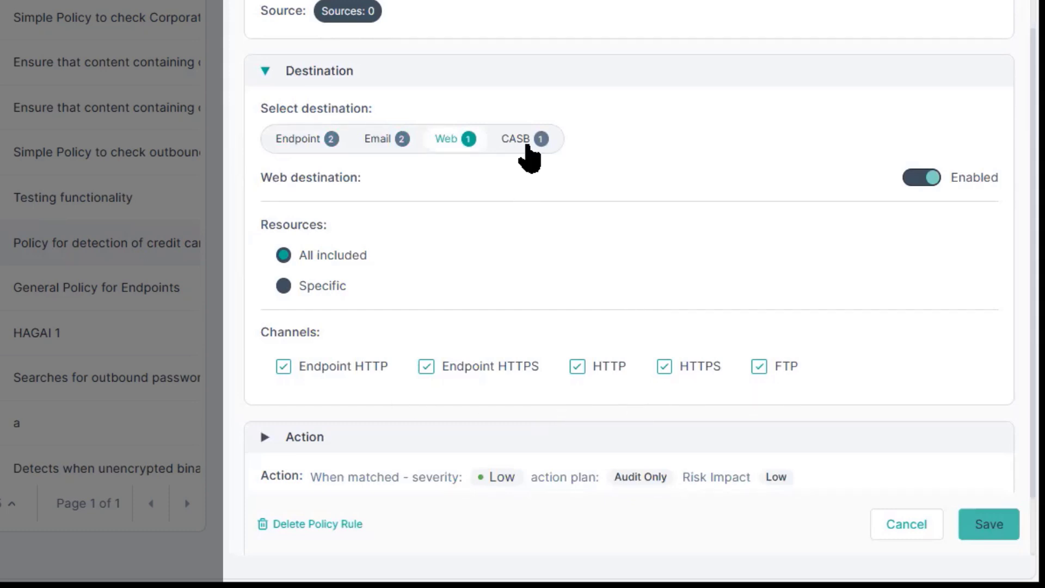
pyautogui.click(523, 142)
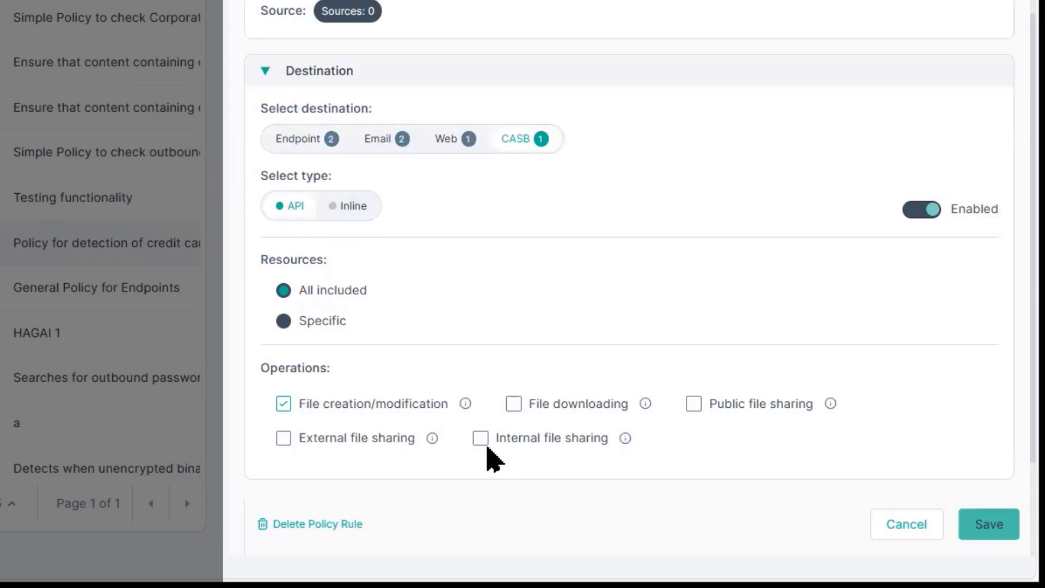
pyautogui.moveTo(642, 428)
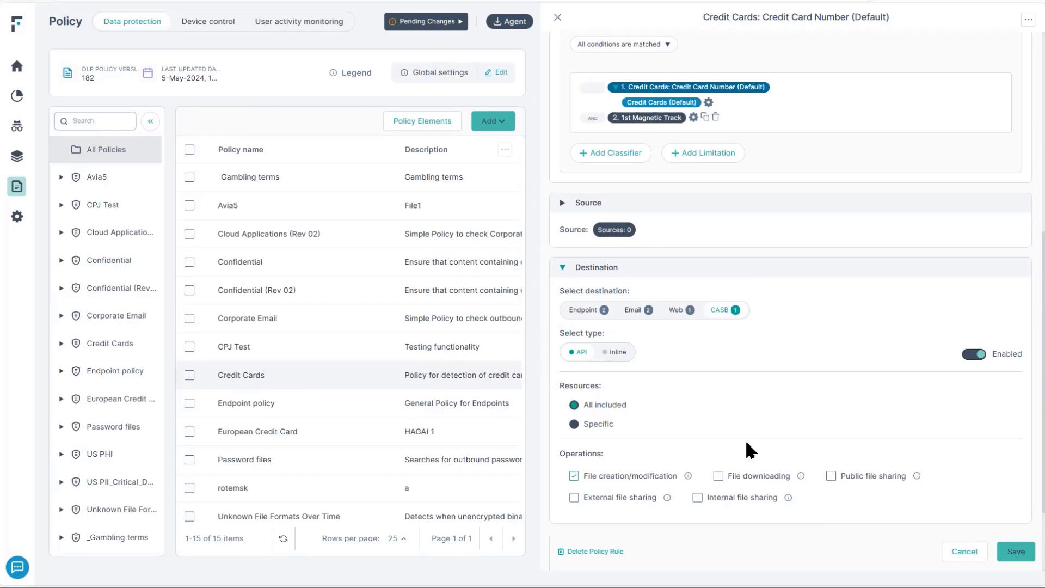
# Step: Expand the rule's Action section to review its Low, Medium and High severity thresholds
pyautogui.scroll(-2, 749, 447)
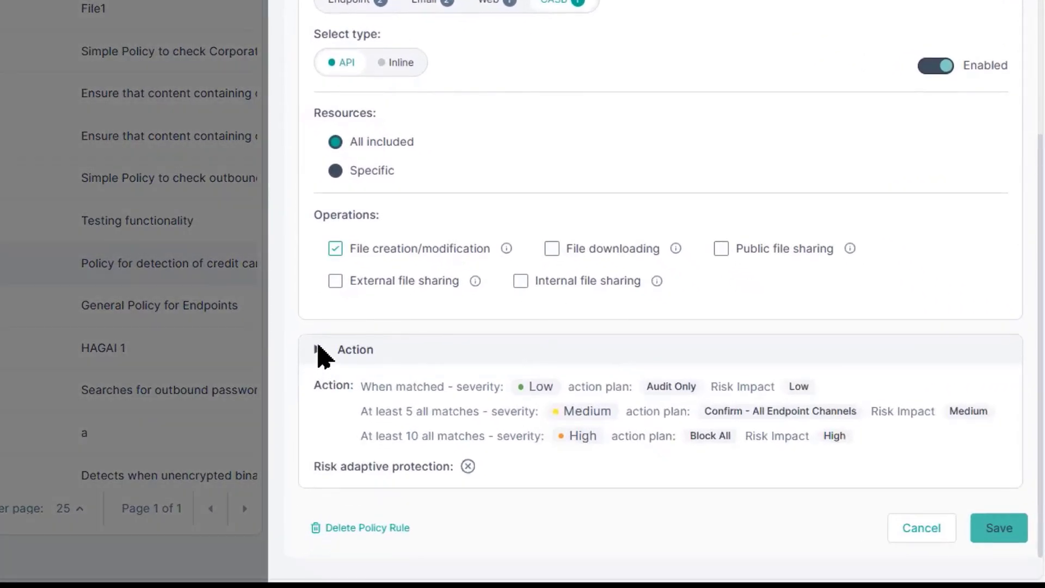
pyautogui.click(320, 351)
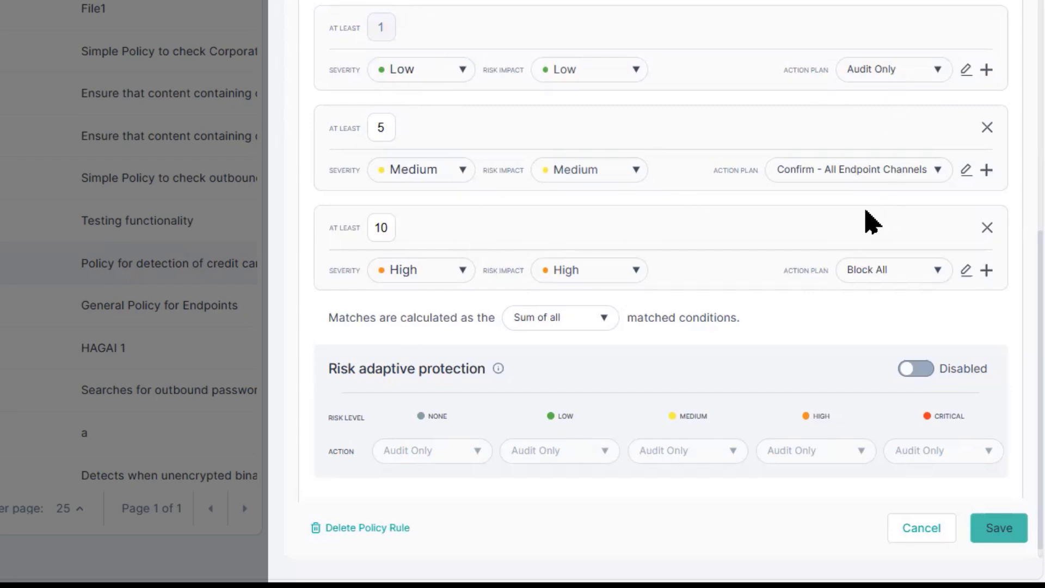
pyautogui.scroll(-1, 865, 216)
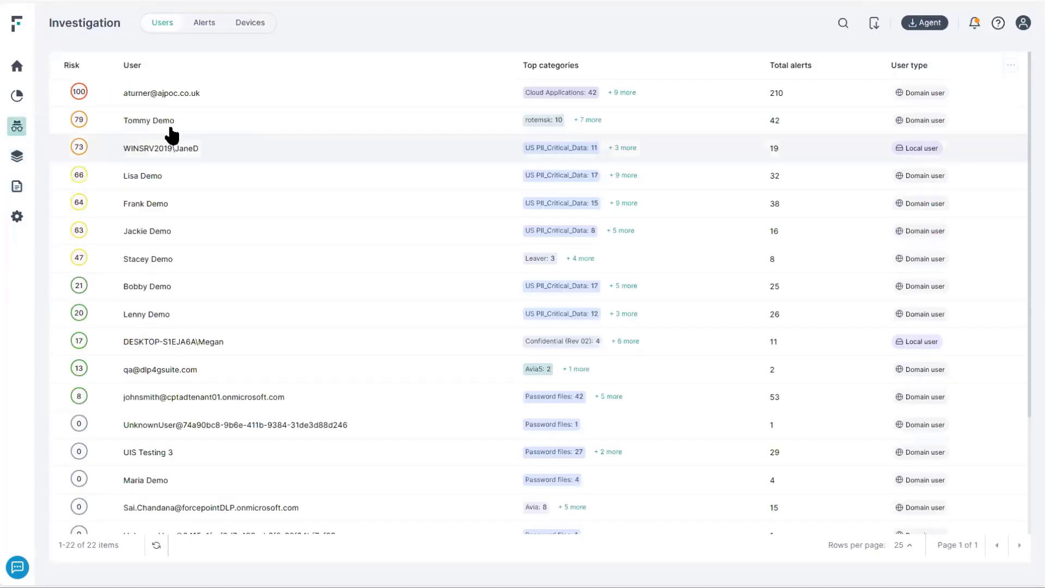
# Step: Open the risk-73 user's insights overview for the last 7 days
pyautogui.click(180, 159)
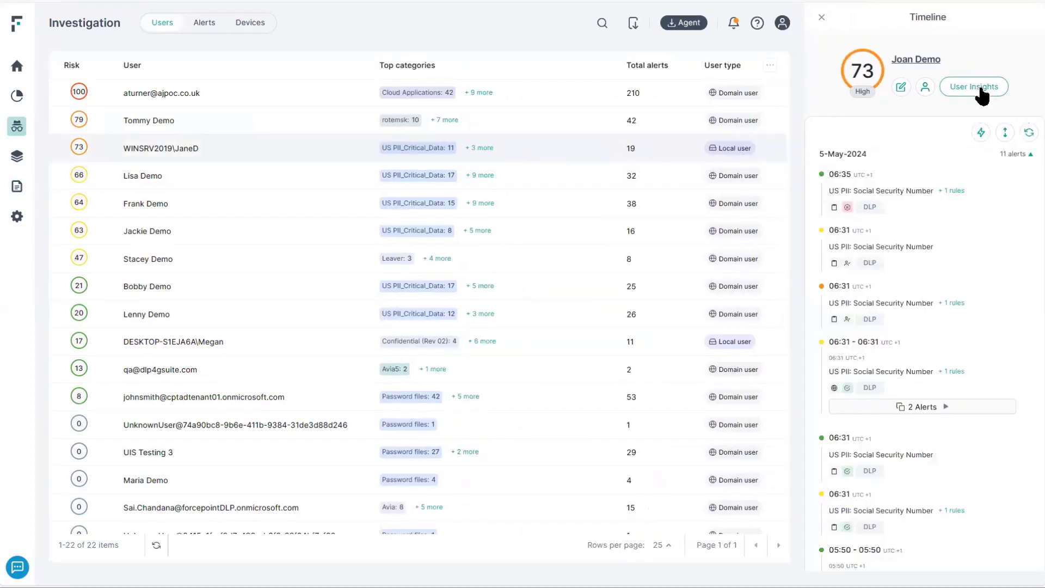
pyautogui.click(978, 97)
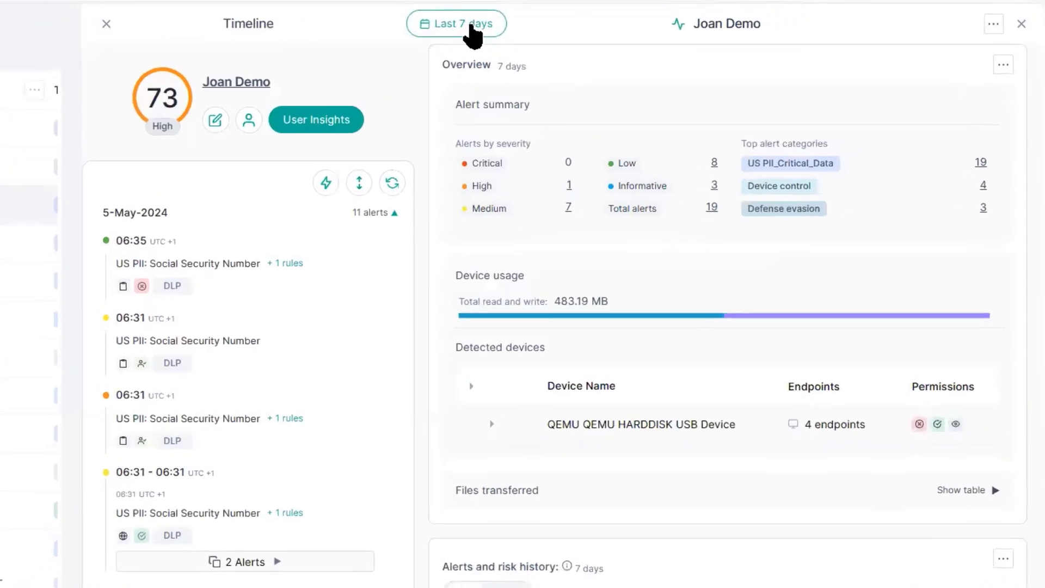
pyautogui.click(471, 34)
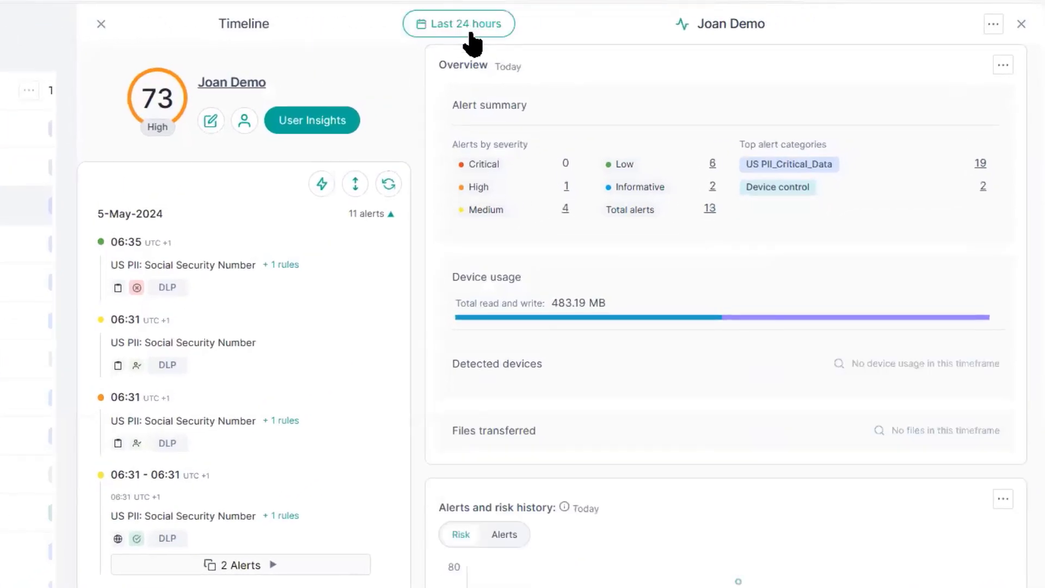
pyautogui.click(478, 35)
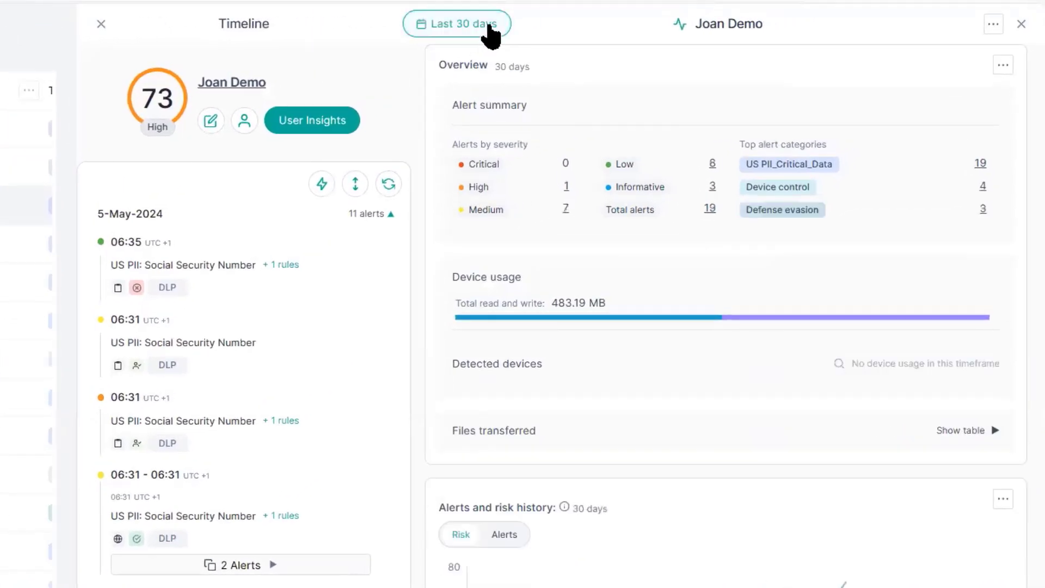
pyautogui.click(490, 32)
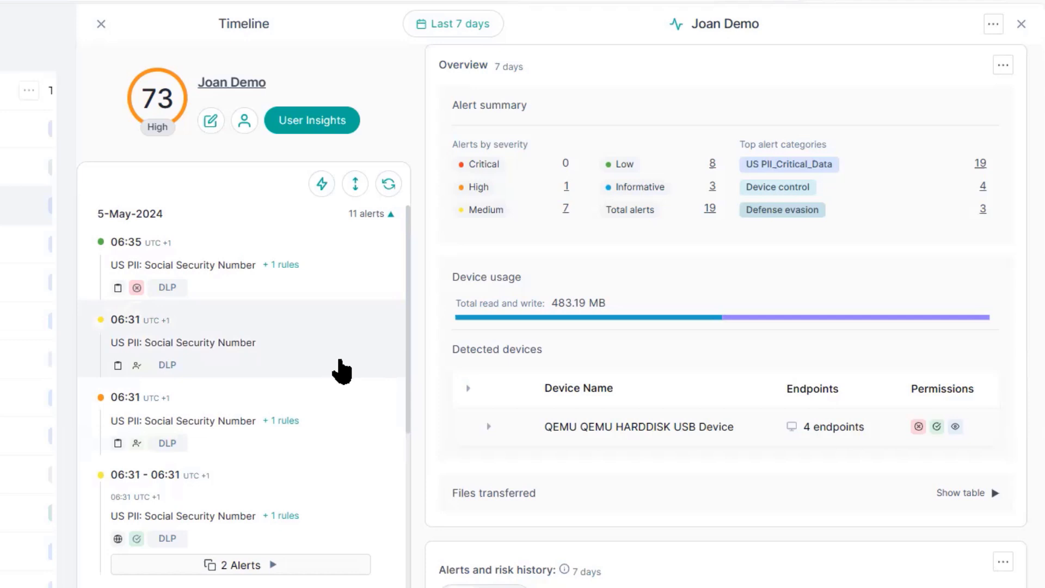
# Step: Break the user's data movement down by destination: chrome.exe, Removable media, dlptest.com
pyautogui.scroll(-2, 681, 414)
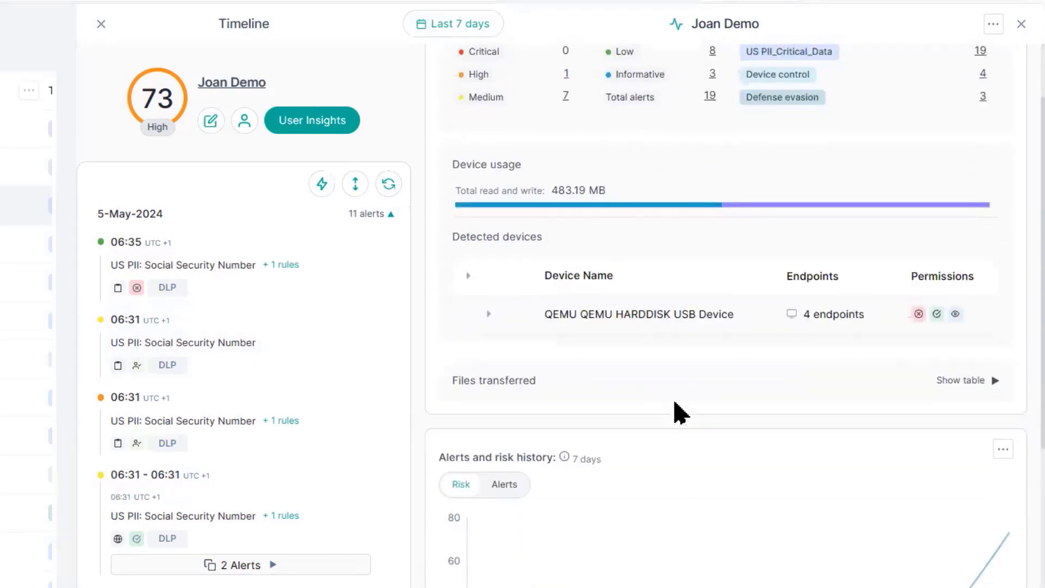
pyautogui.scroll(-4, 679, 412)
pyautogui.scroll(-6, 673, 417)
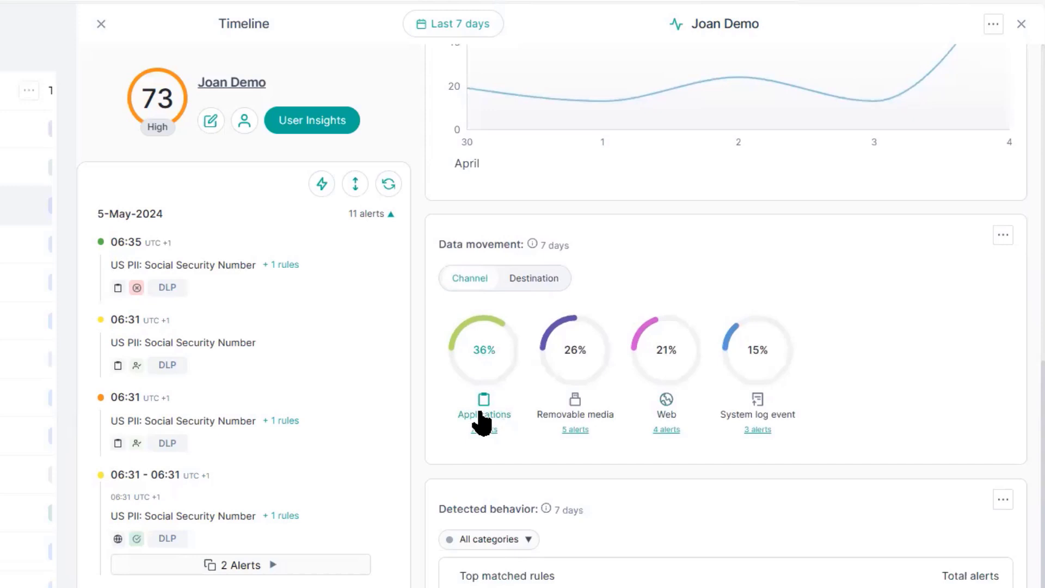
pyautogui.click(539, 286)
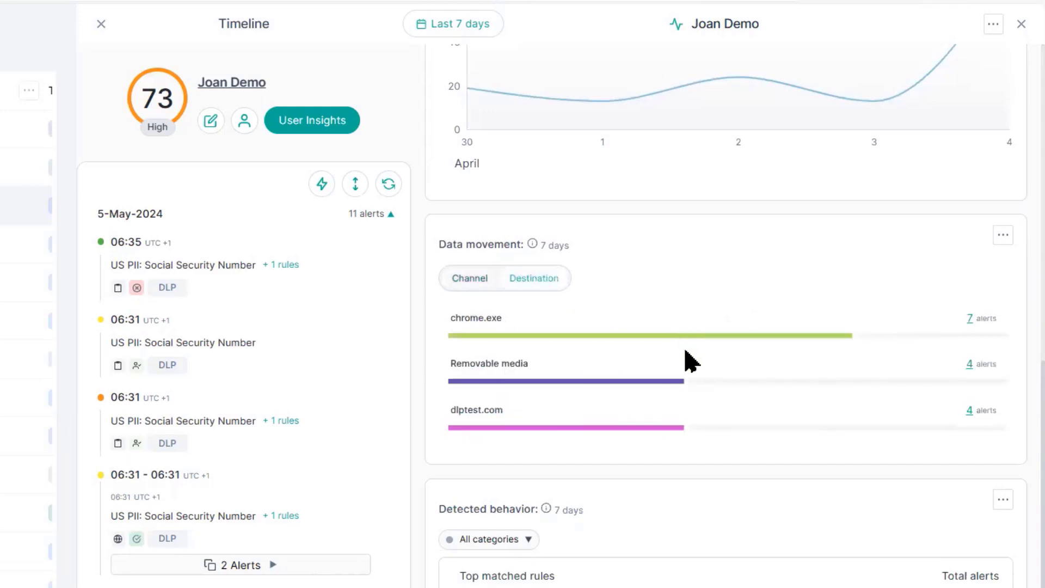
pyautogui.scroll(-6, 688, 359)
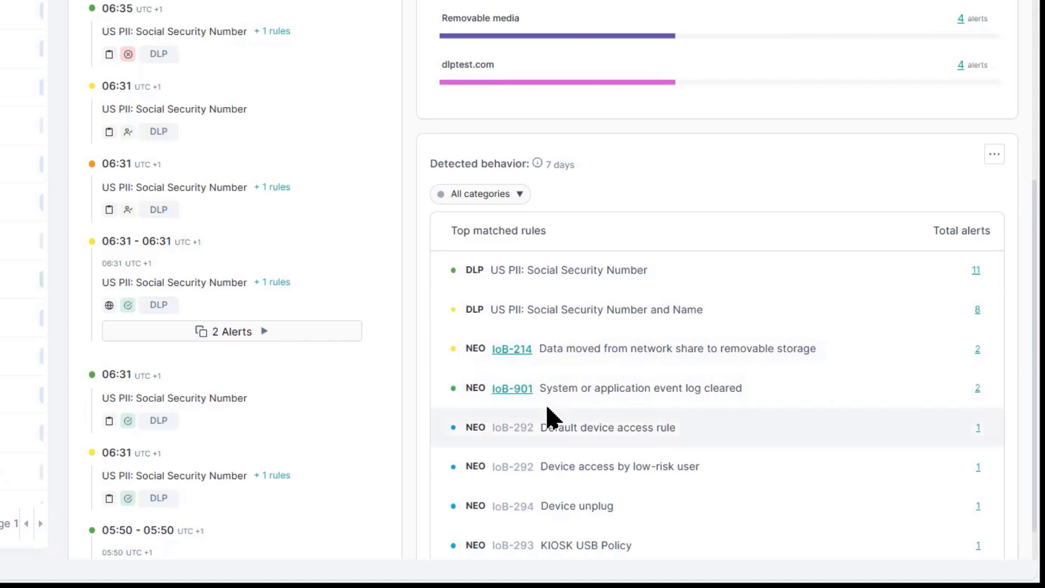
pyautogui.scroll(5, 303, 479)
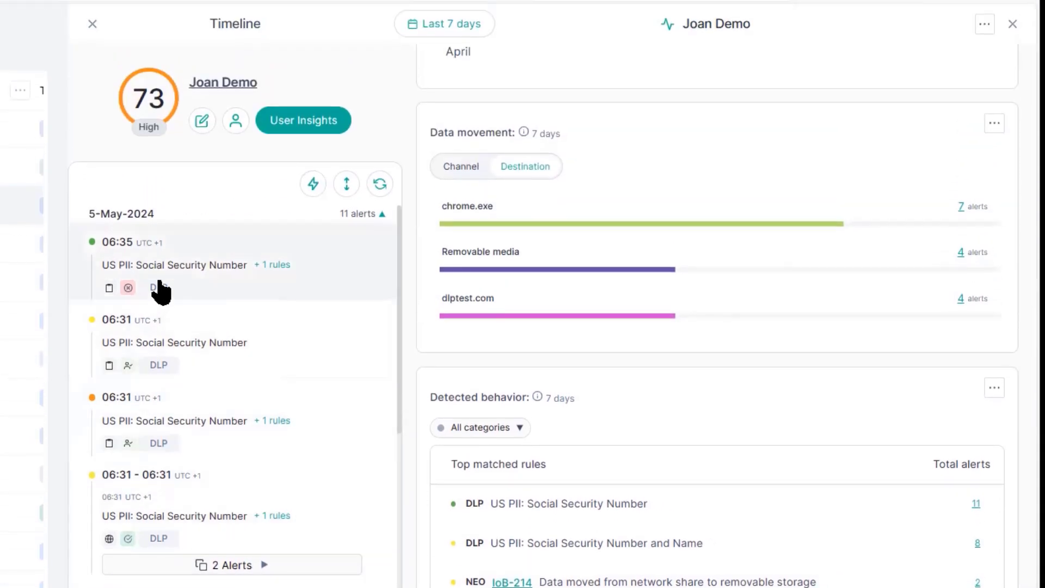
# Step: Show the 06:35 alert's details: 4 US SSN matches in clipboard_text.txt to chrome.exe
pyautogui.click(168, 271)
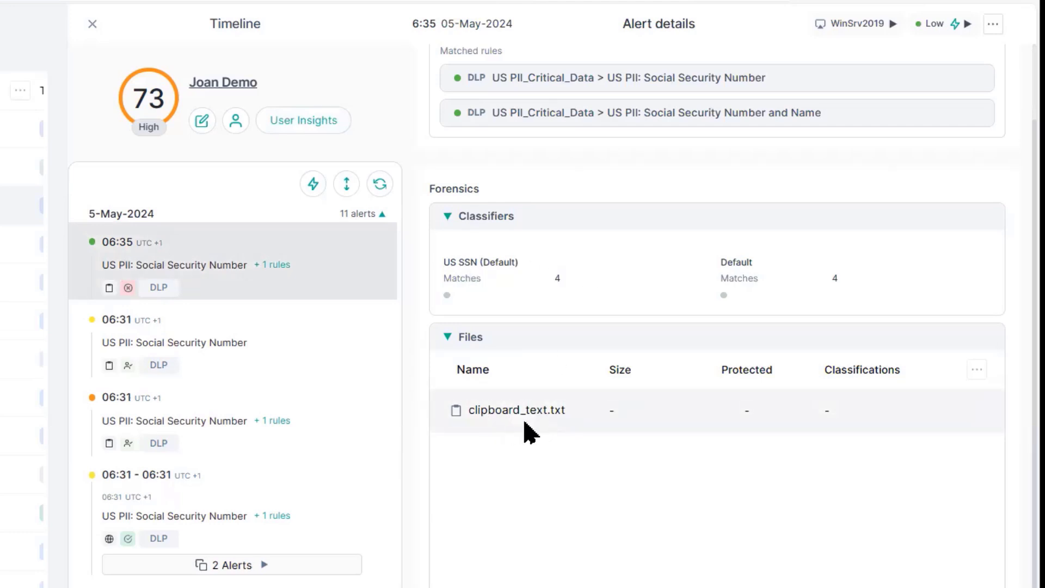
pyautogui.scroll(-4, 550, 462)
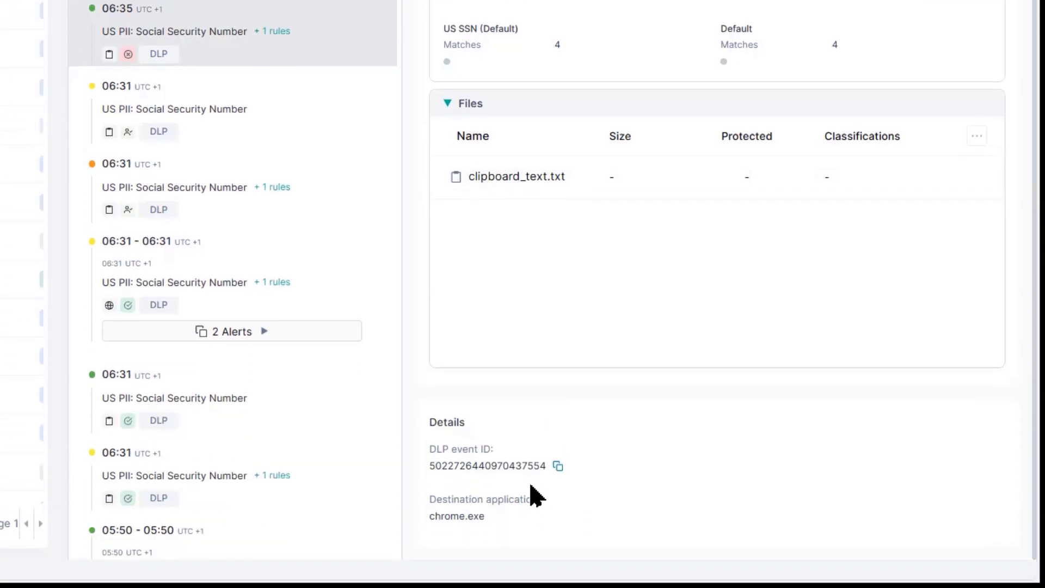